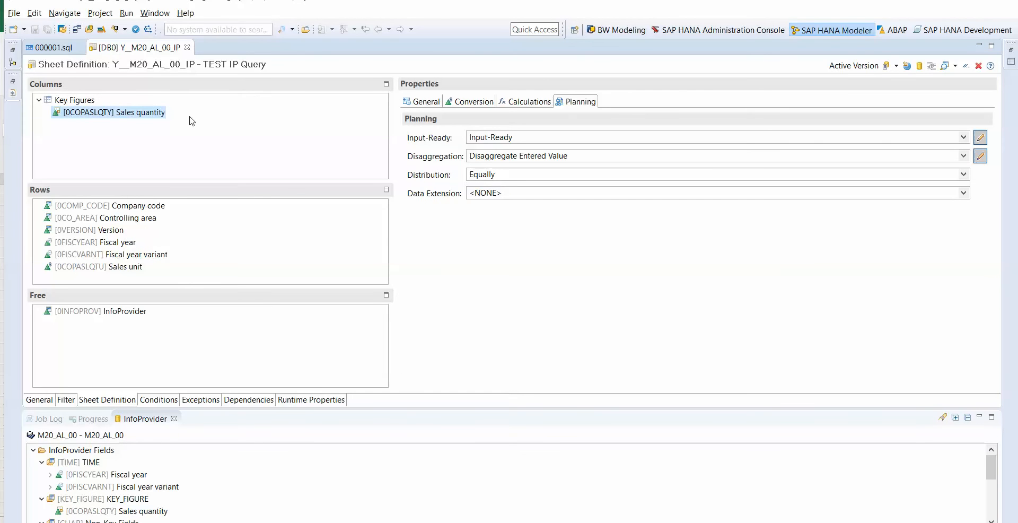
Review the general settings of query Y__M20_AL_00_IP, including the options in its Planning section
{"action": "left_click", "coordinate": [40, 400]}
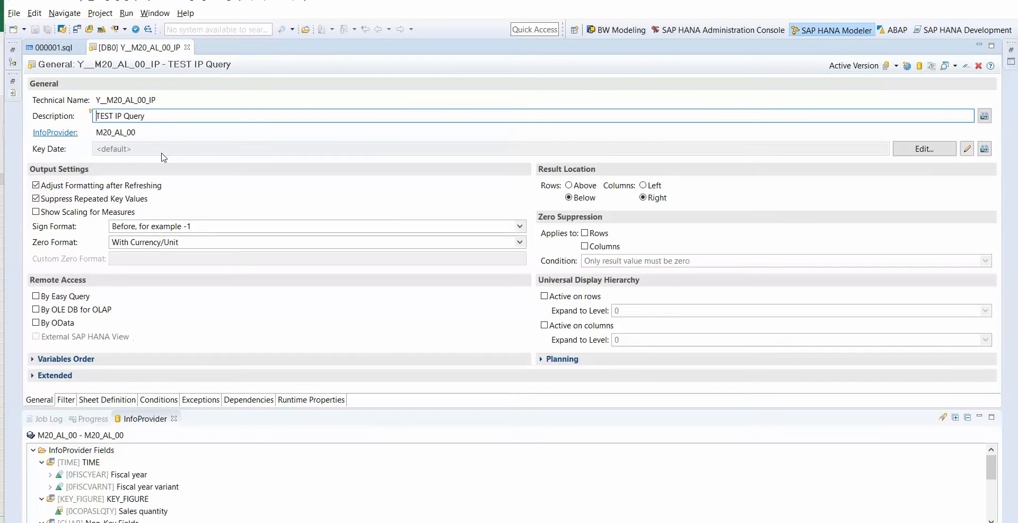
{"action": "mouse_move", "coordinate": [155, 101]}
{"action": "left_mouse_down"}
{"action": "mouse_move", "coordinate": [98, 101]}
{"action": "mouse_move", "coordinate": [149, 101]}
{"action": "left_mouse_up"}
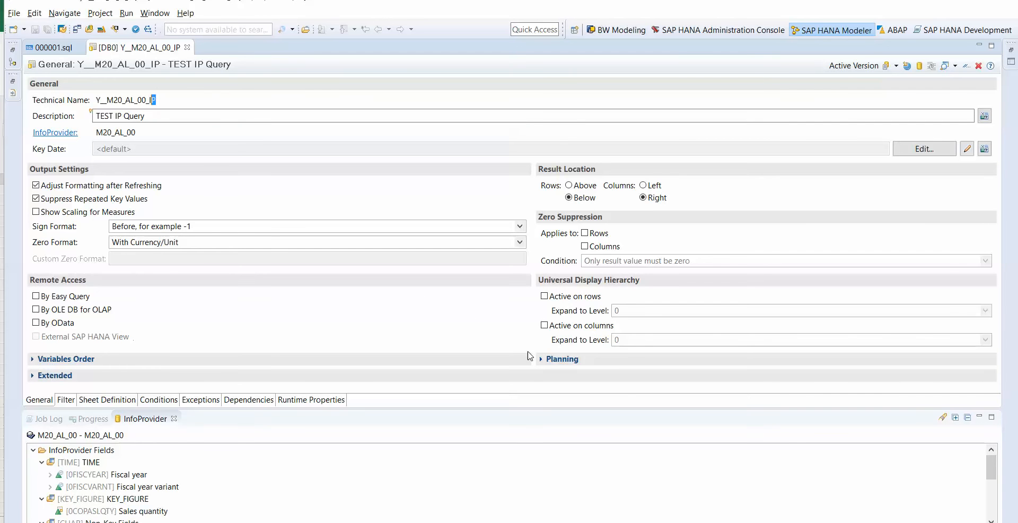
{"action": "left_click", "coordinate": [554, 359]}
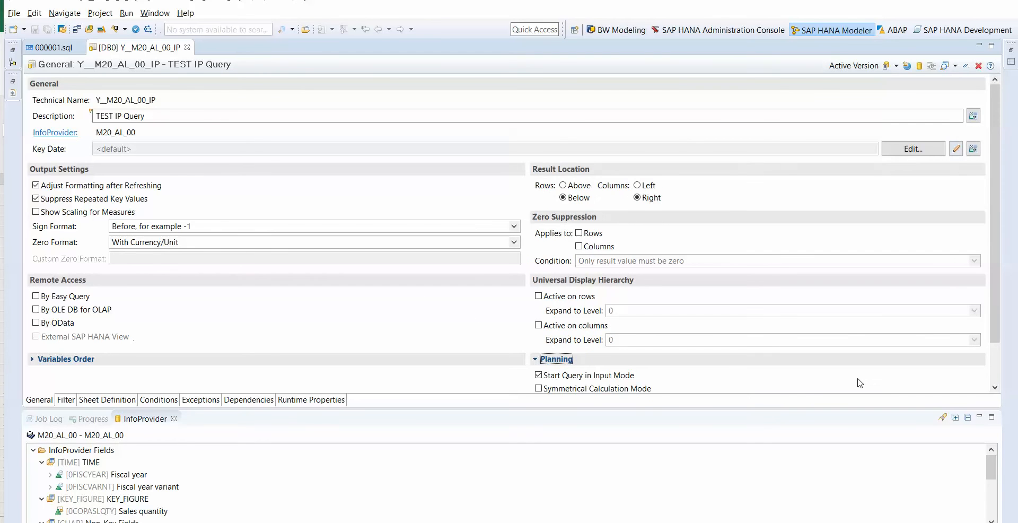
{"action": "left_click", "coordinate": [995, 388]}
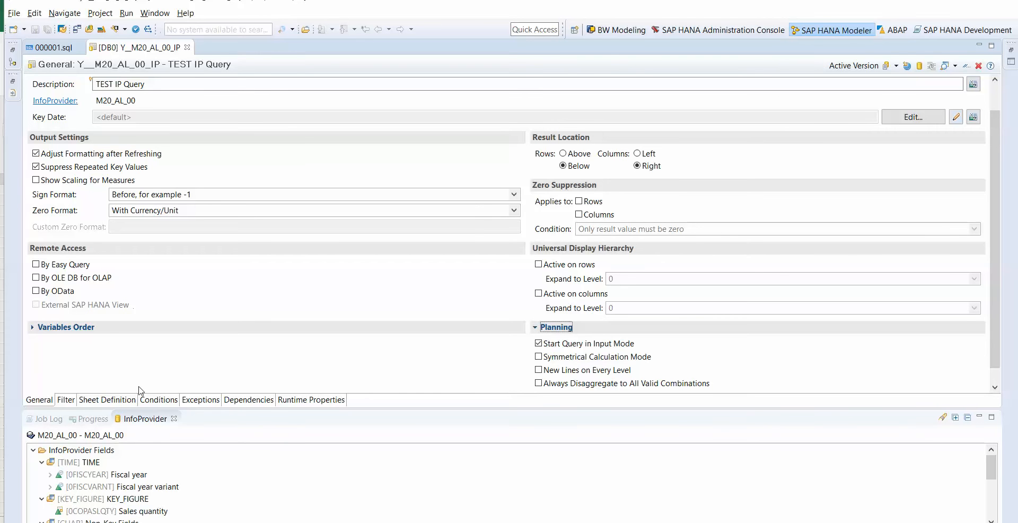
Examine the Input-Ready choices for the Sales quantity key figure, and recheck the query's Start Query in Input Mode option
{"action": "left_click", "coordinate": [112, 401]}
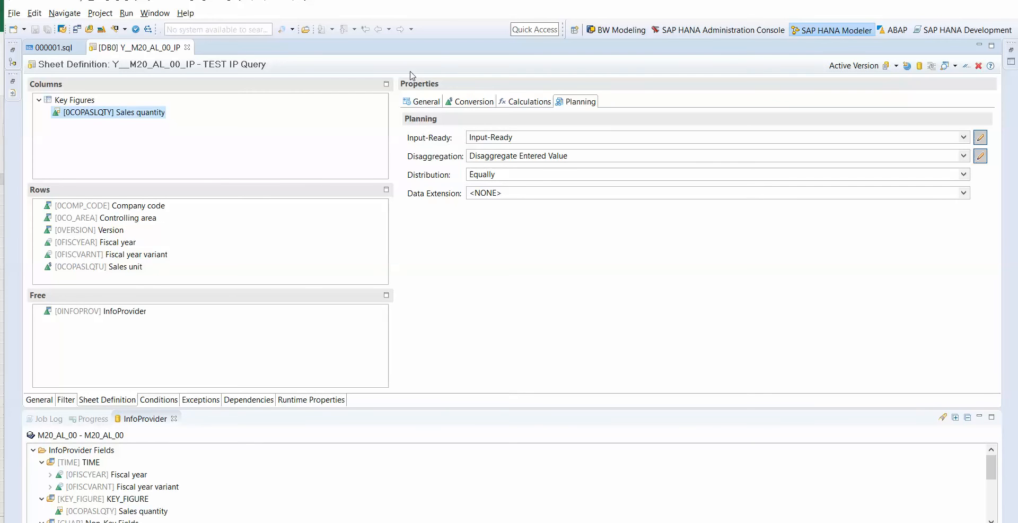
{"action": "left_click", "coordinate": [501, 139]}
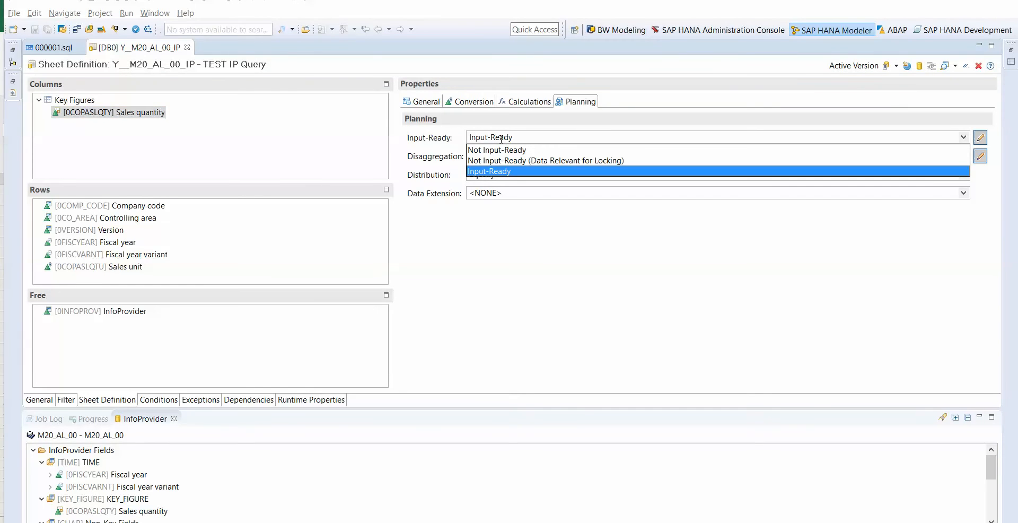
{"action": "left_click", "coordinate": [544, 252]}
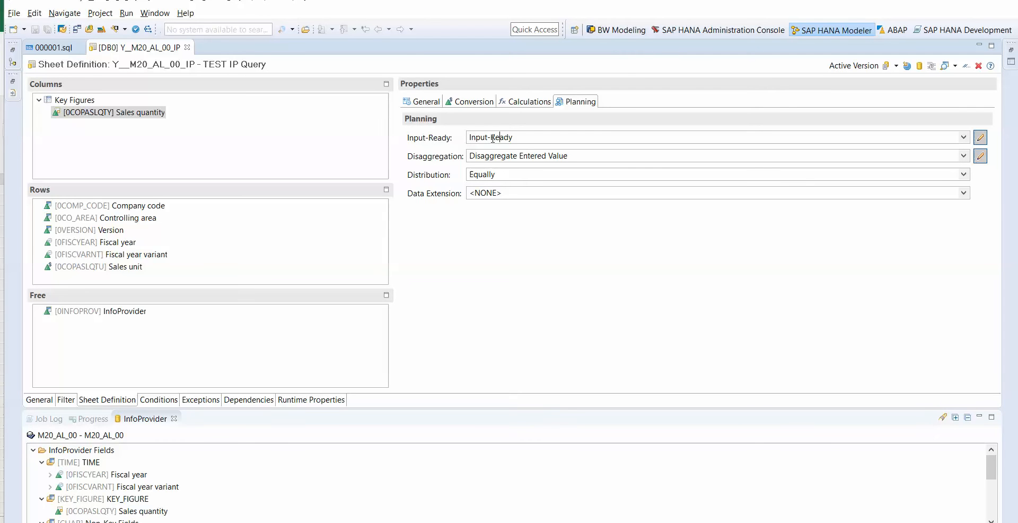
{"action": "left_click", "coordinate": [40, 400]}
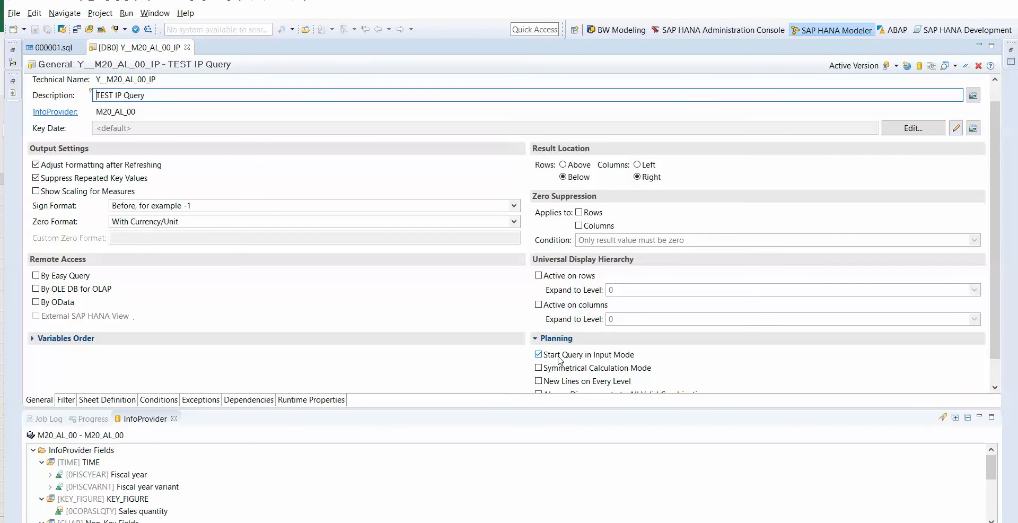
{"action": "left_click", "coordinate": [535, 339]}
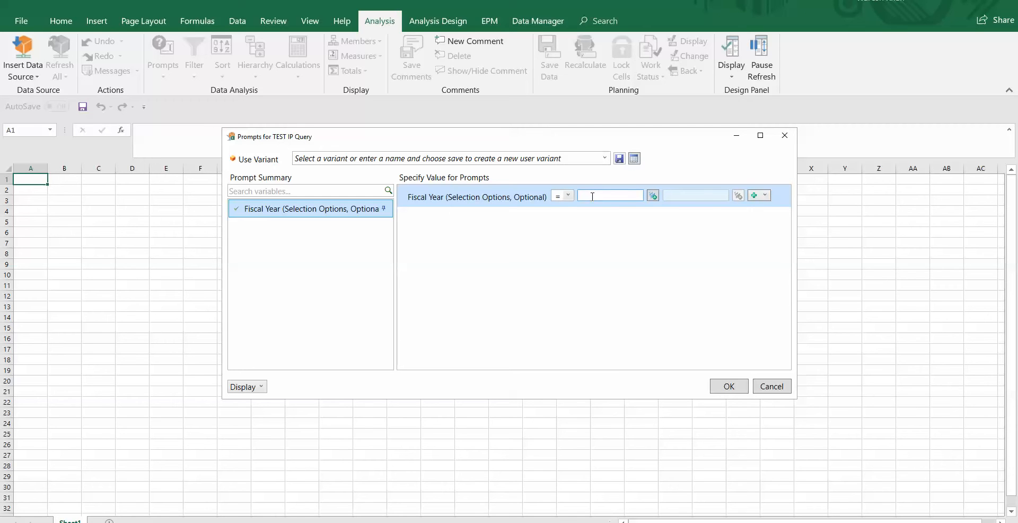
Run TEST IP Query in Excel with the Fiscal Year prompt set to 2017
{"action": "type", "text": "017"}
{"action": "left_click", "coordinate": [728, 387]}
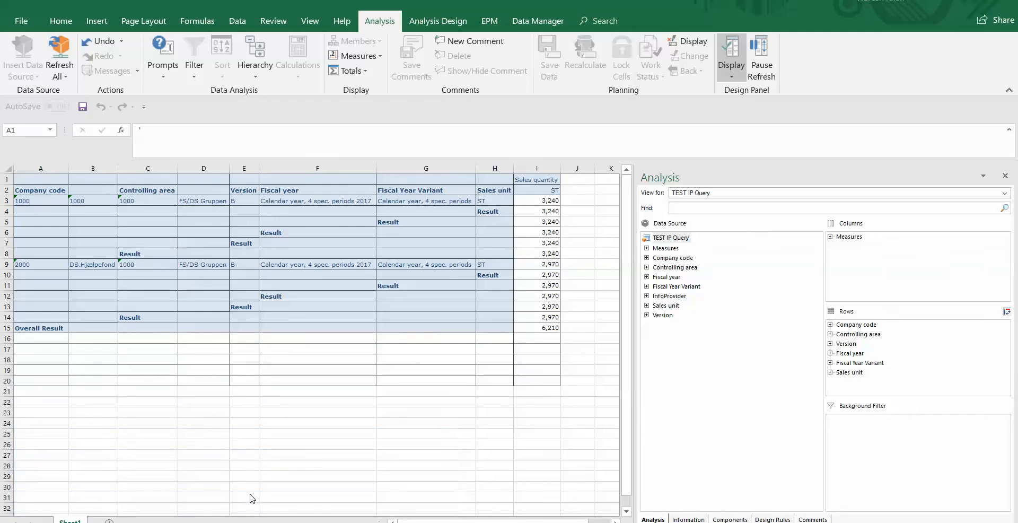
Switch to the BW370S20 list output in SAP GUI, re-execute its selection, and examine the rows for company codes 1000 and 2000
{"action": "left_click", "coordinate": [252, 499]}
{"action": "mouse_move", "coordinate": [238, 522]}
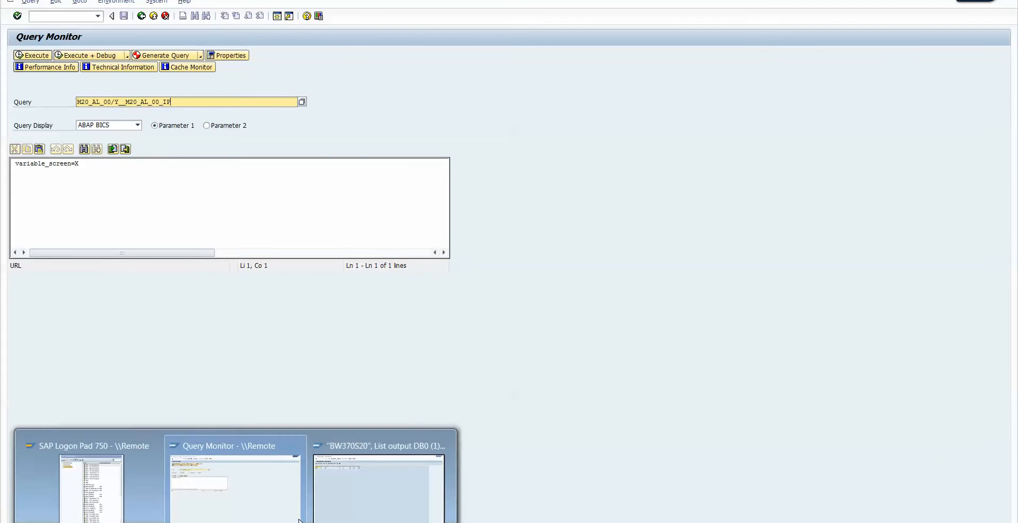
{"action": "left_click", "coordinate": [359, 506]}
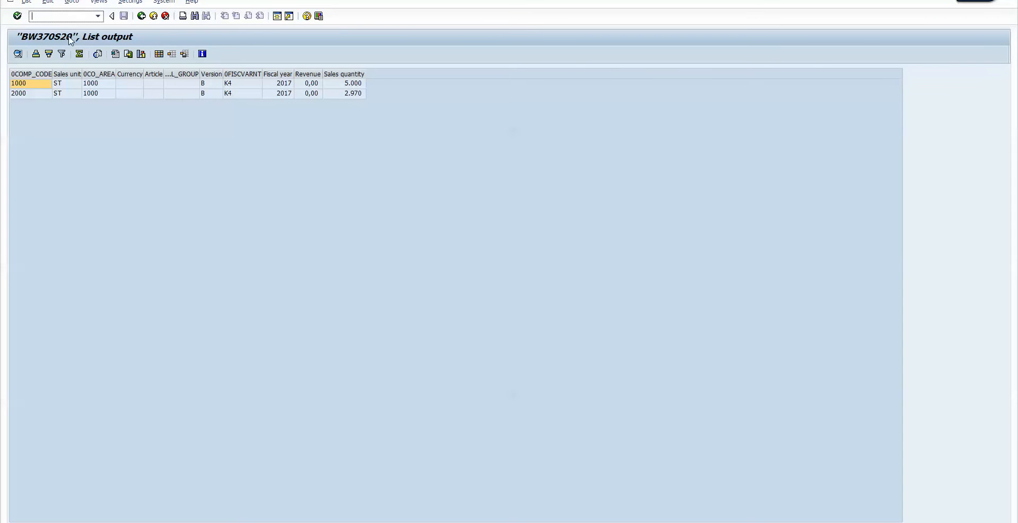
{"action": "left_click", "coordinate": [17, 86]}
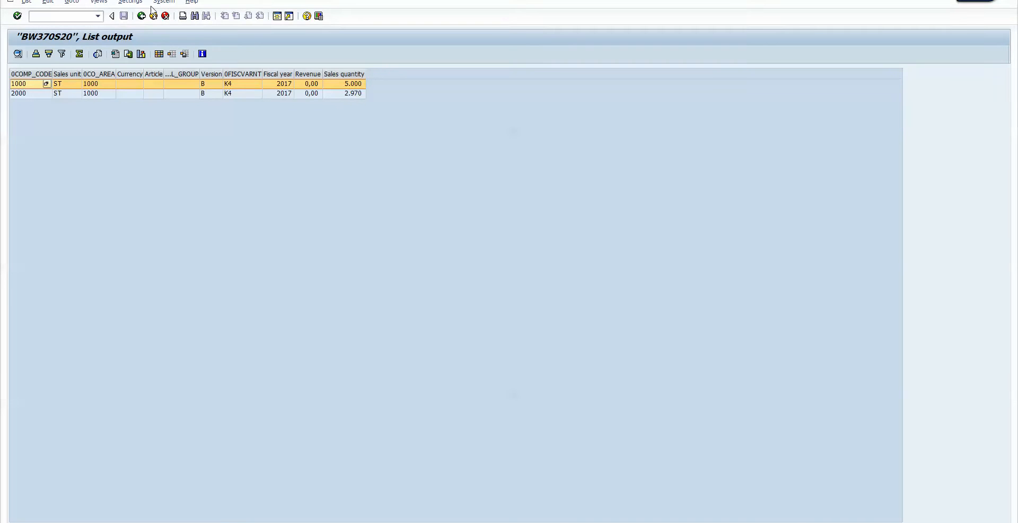
{"action": "left_click", "coordinate": [142, 16]}
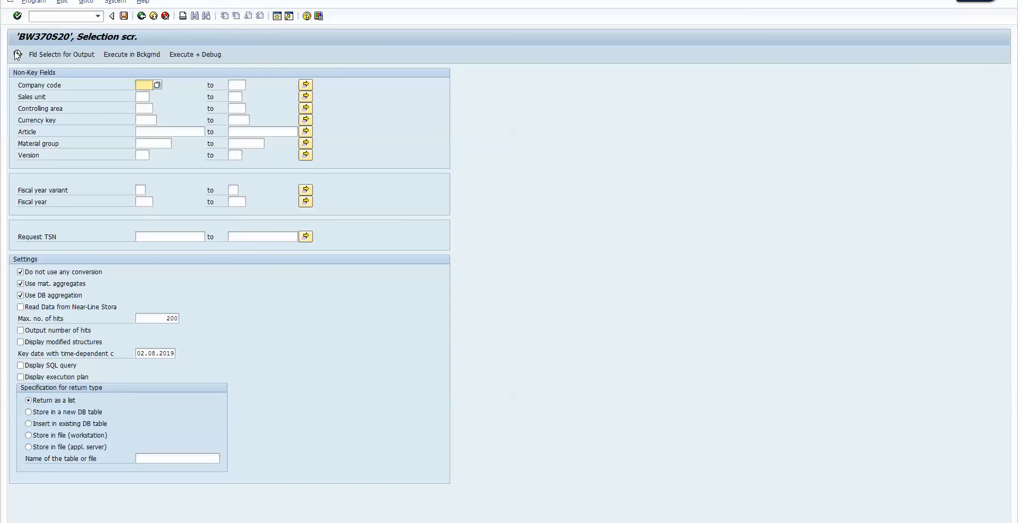
{"action": "left_click", "coordinate": [18, 54]}
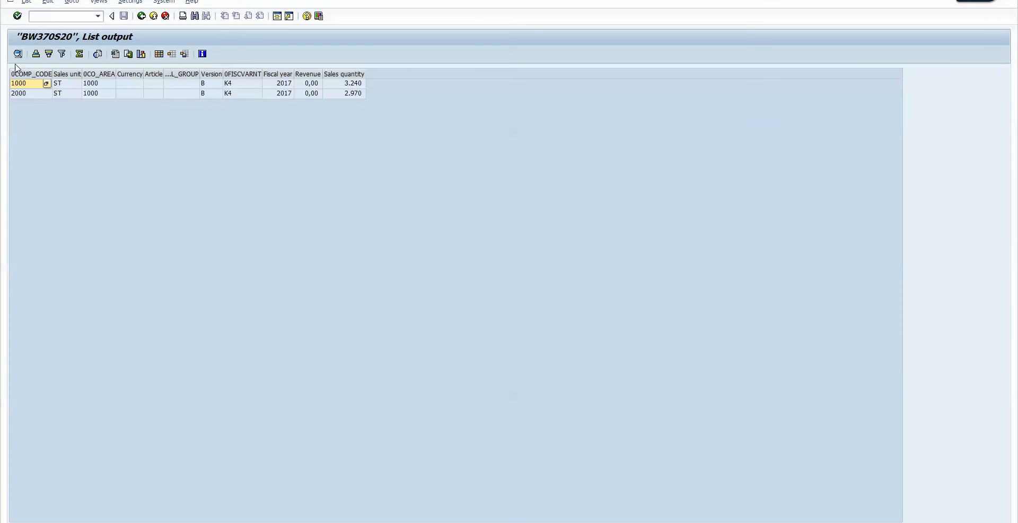
{"action": "left_click", "coordinate": [26, 84]}
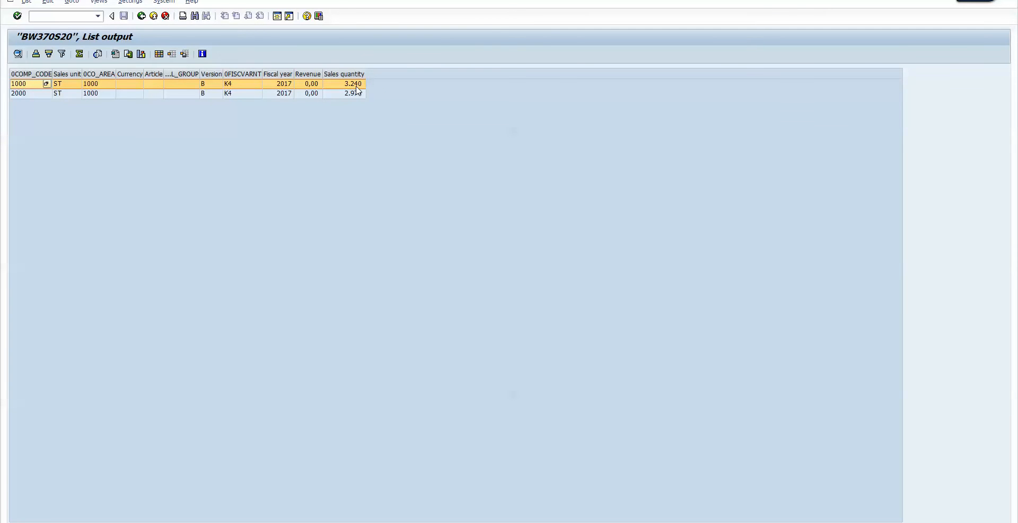
{"action": "left_click", "coordinate": [26, 93]}
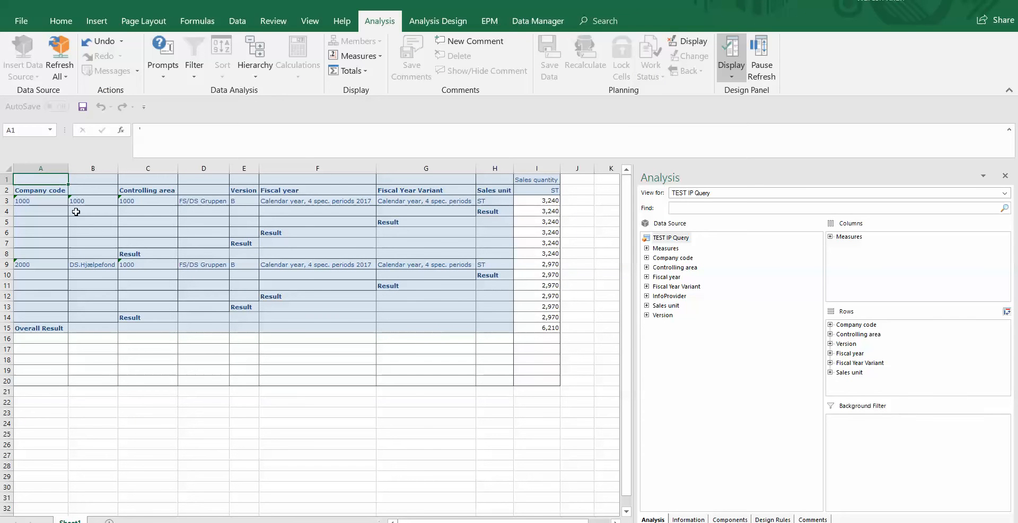
Switch to Excel and compare the Sales quantity cells of company codes 1000 and 2000 with the list output
{"action": "left_click", "coordinate": [37, 205]}
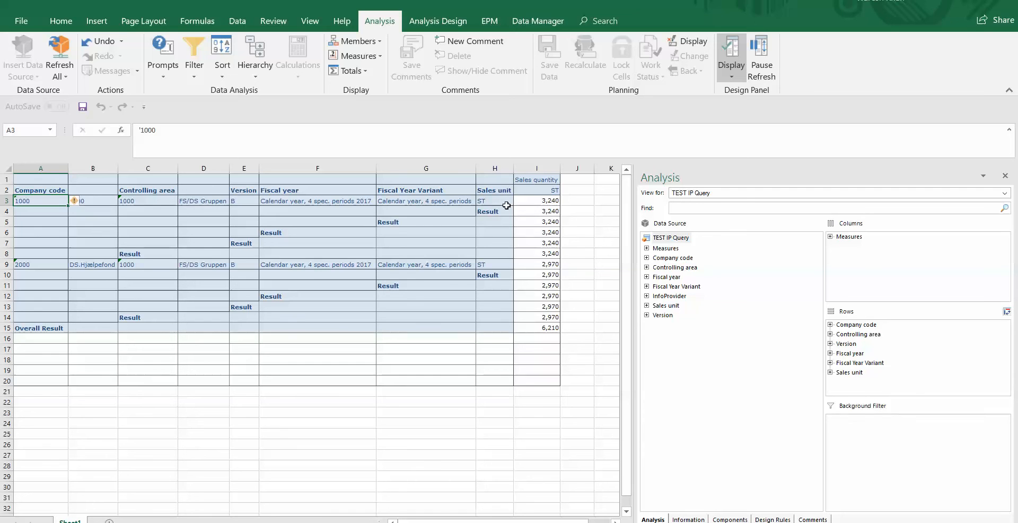
{"action": "left_click", "coordinate": [538, 203]}
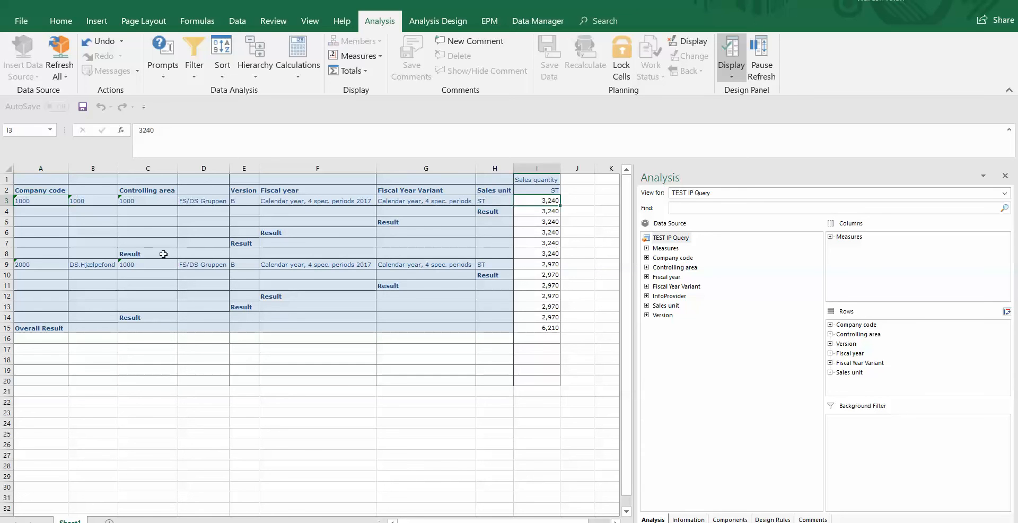
{"action": "left_click", "coordinate": [44, 267]}
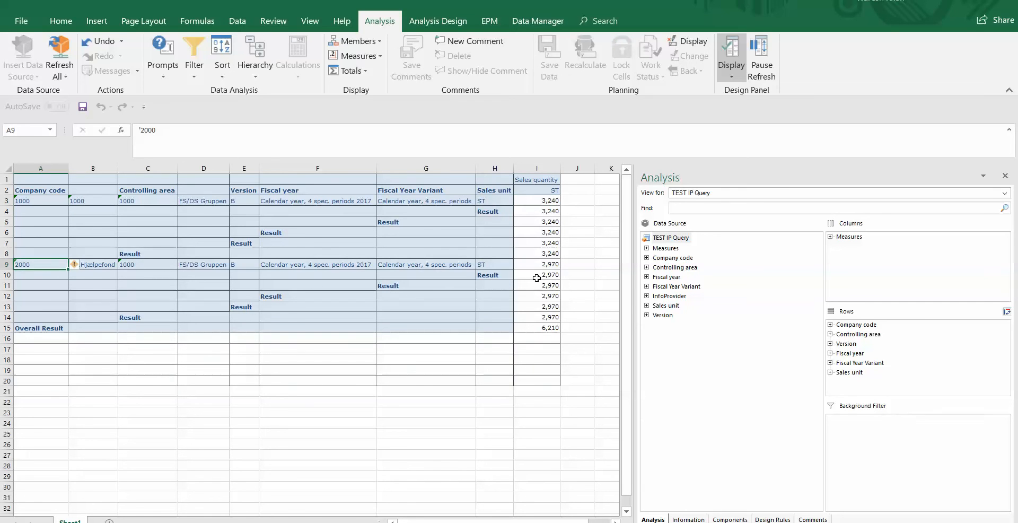
{"action": "left_click", "coordinate": [549, 265]}
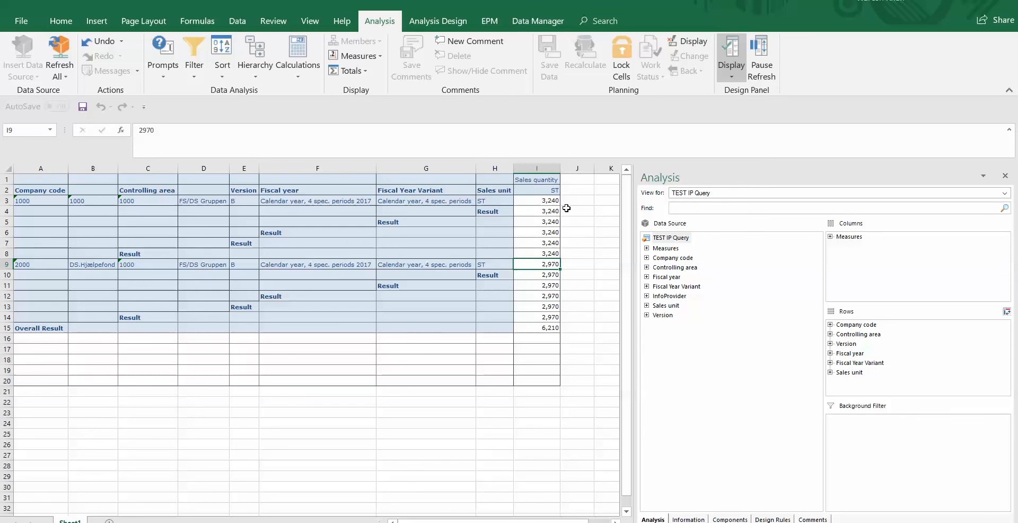
Set the Sales quantity of company code 1000 in cell I3 to 6000 and save the planning data
{"action": "left_click", "coordinate": [543, 204]}
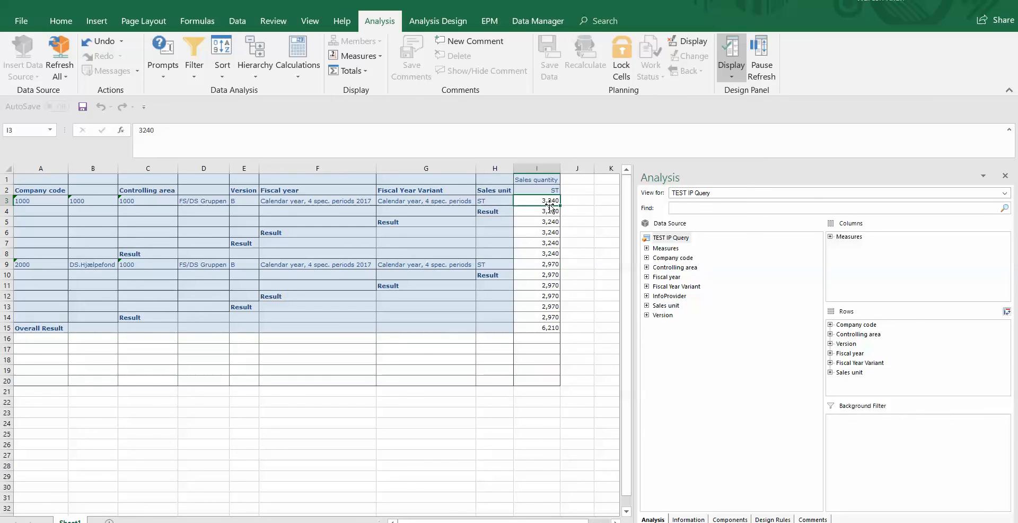
{"action": "type", "text": "6000"}
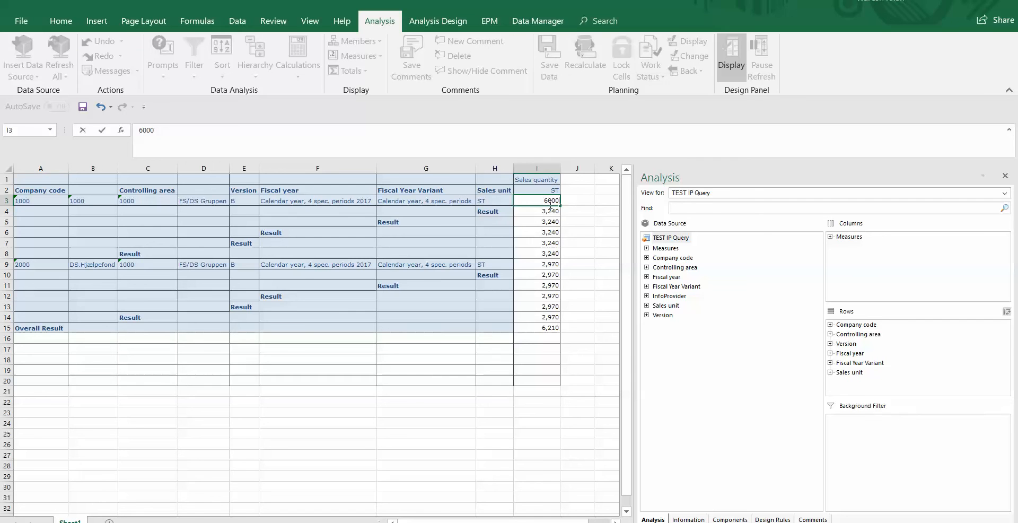
{"action": "left_click", "coordinate": [588, 219]}
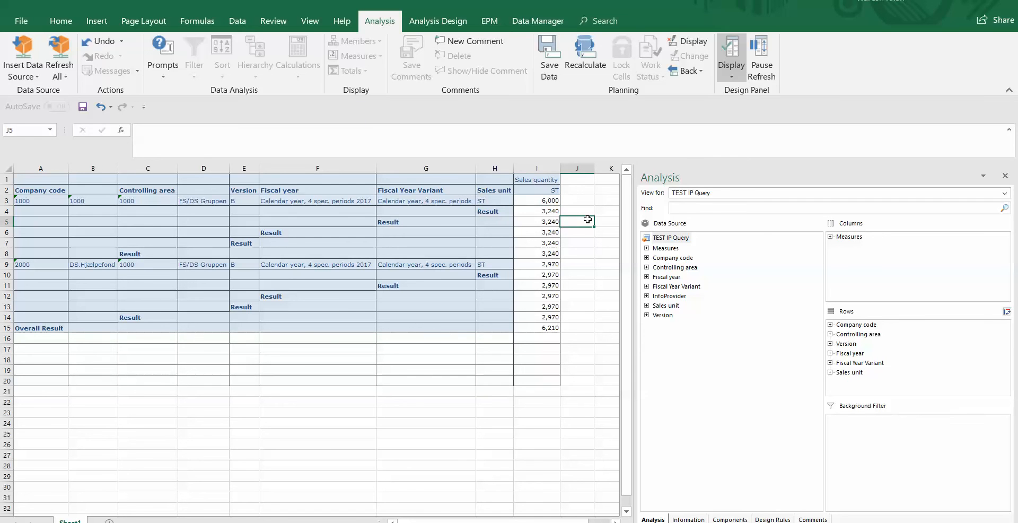
{"action": "left_click", "coordinate": [555, 73]}
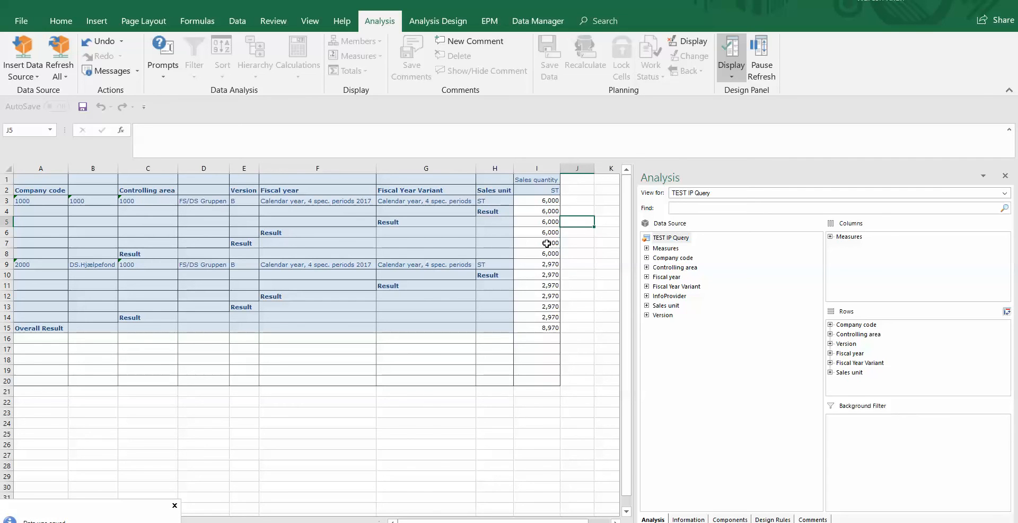
Re-execute the BW370S20 list output in SAP GUI and check the saved sales quantity for company code 1000
{"action": "left_click", "coordinate": [28, 201]}
{"action": "key", "text": "alt+Tab"}
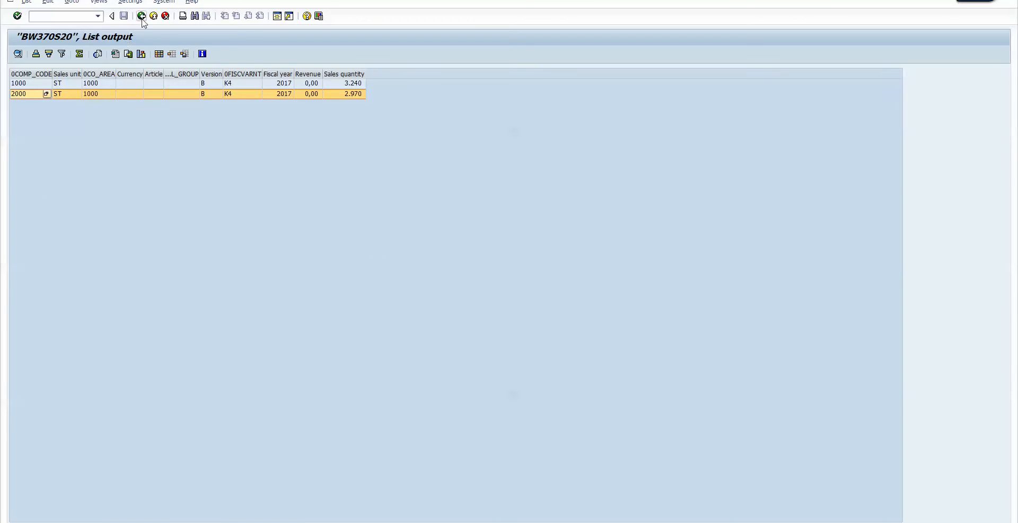
{"action": "key", "text": "Up"}
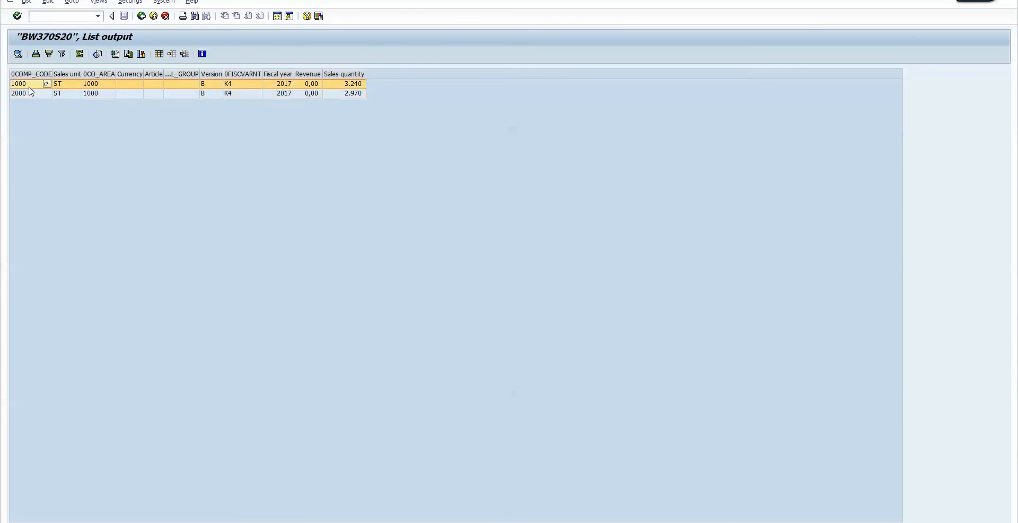
{"action": "left_click", "coordinate": [142, 16]}
{"action": "left_click", "coordinate": [18, 55]}
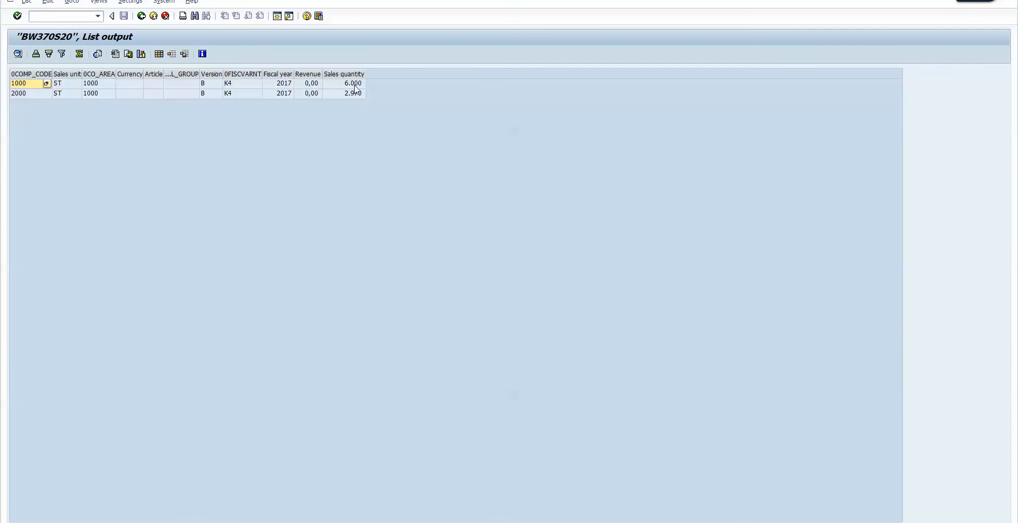
{"action": "left_click", "coordinate": [17, 84]}
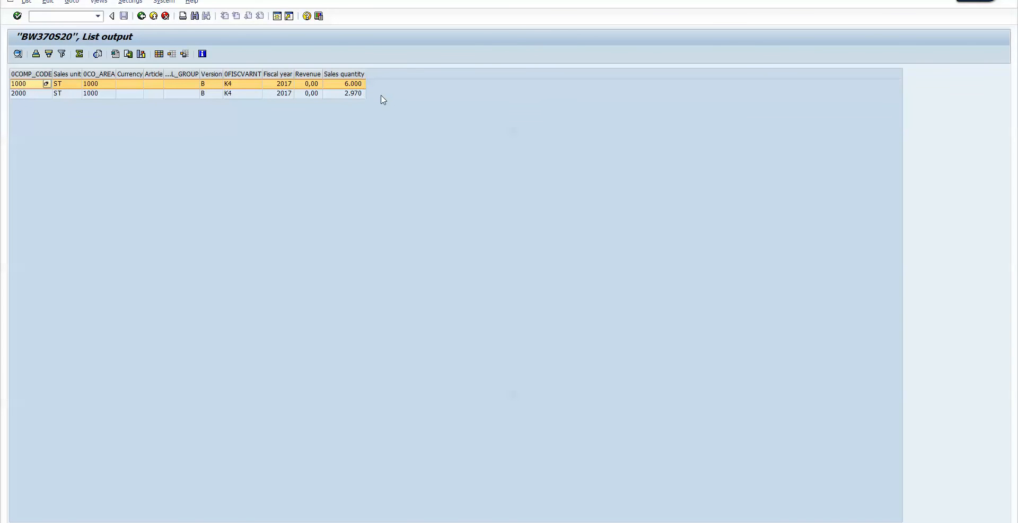
{"action": "left_click", "coordinate": [352, 85]}
Switch to the query definition in SAP HANA Studio and review the planning properties of the Sales quantity key figure
{"action": "key", "text": "alt+Tab"}
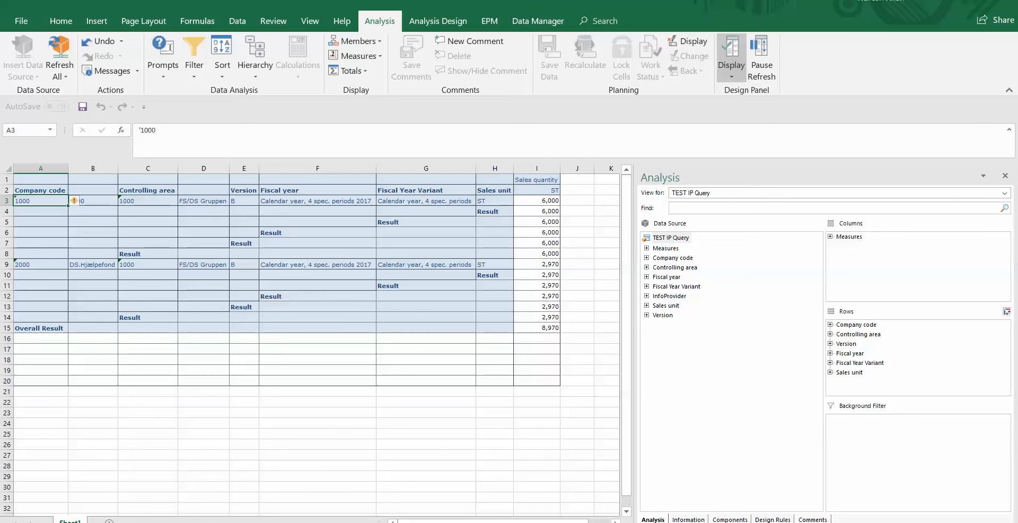
{"action": "left_click", "coordinate": [258, 522]}
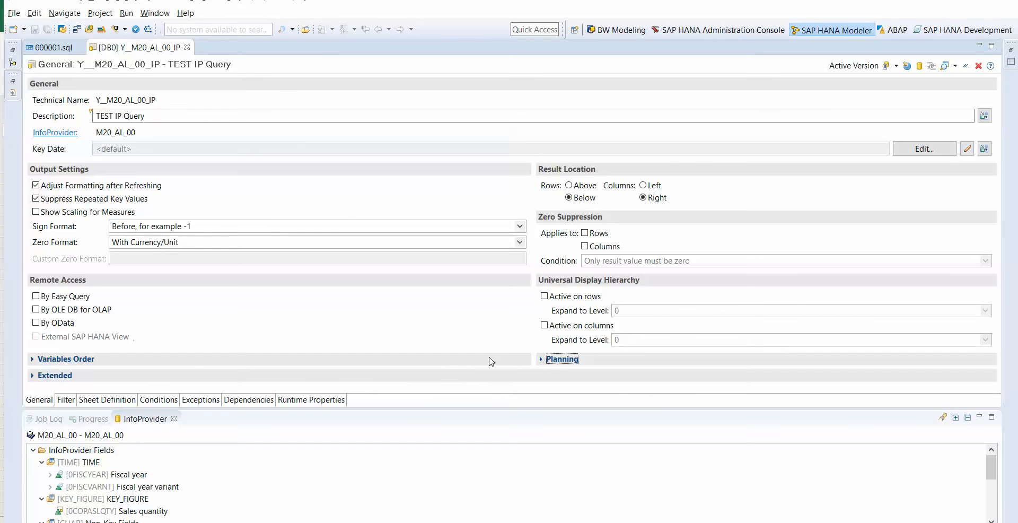
{"action": "left_click", "coordinate": [116, 400]}
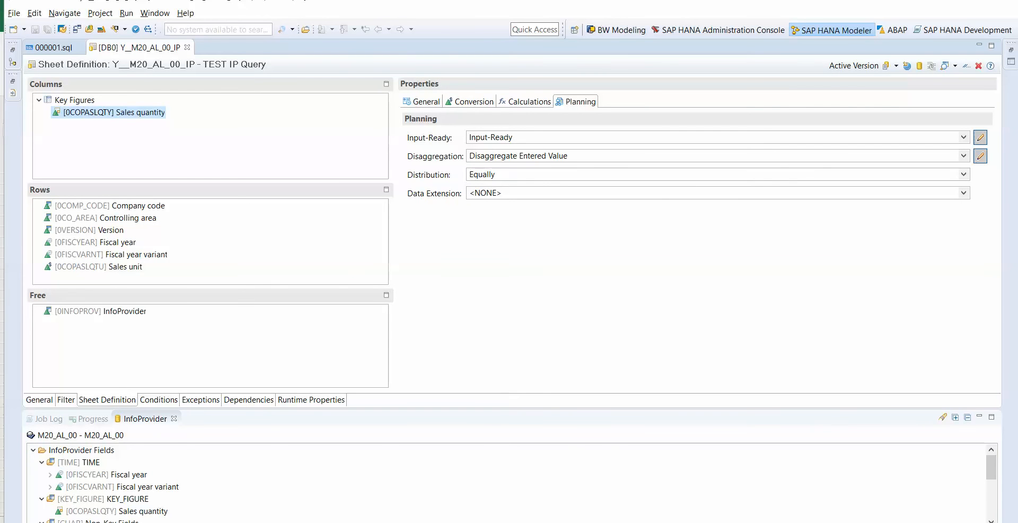
Switch to the Query Monitor in SAP GUI and restart its transaction
{"action": "left_click", "coordinate": [424, 522]}
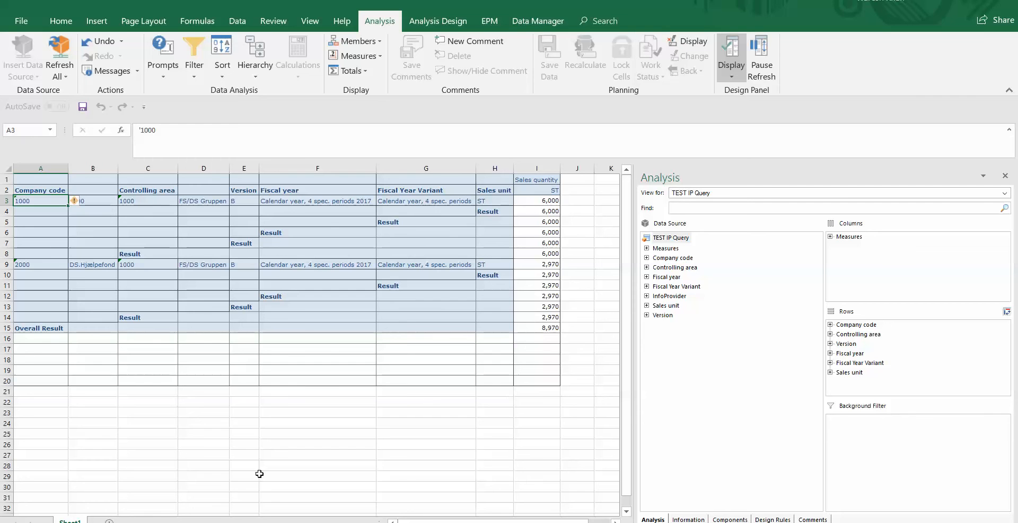
{"action": "left_click", "coordinate": [393, 493]}
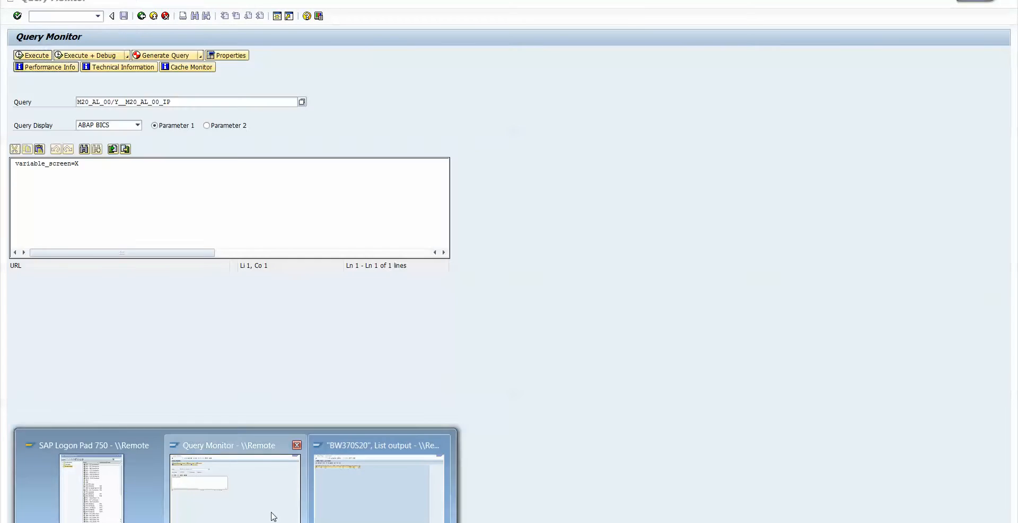
{"action": "left_click", "coordinate": [272, 512]}
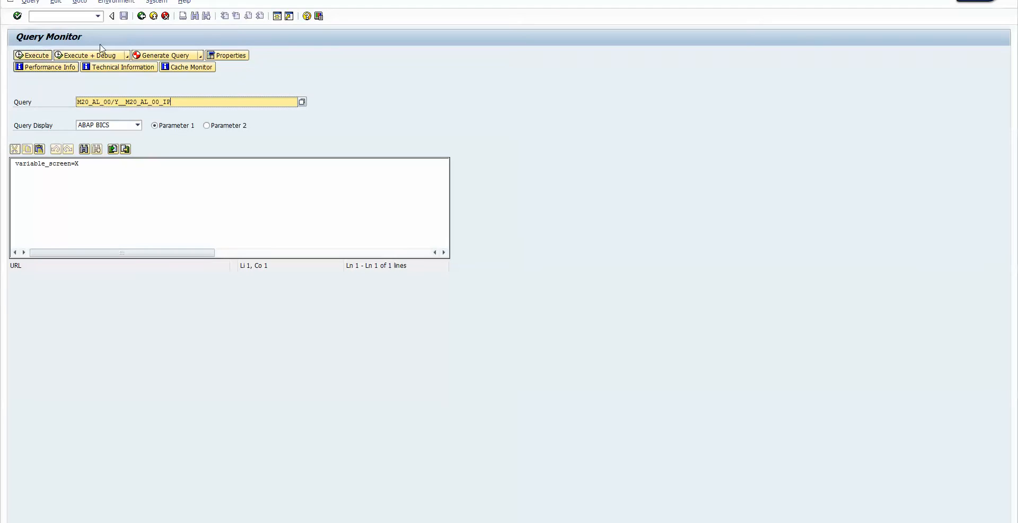
{"action": "left_click", "coordinate": [59, 15]}
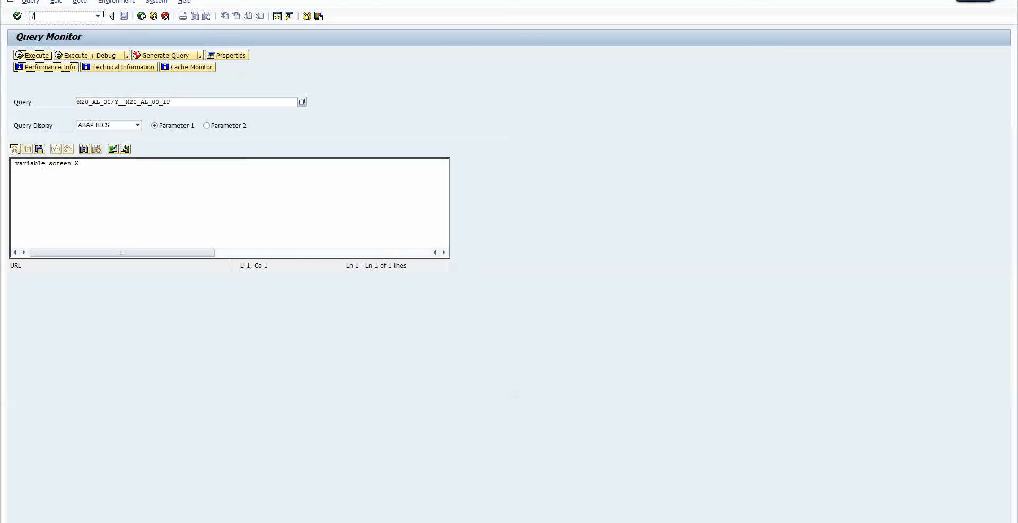
{"action": "key", "text": "Return"}
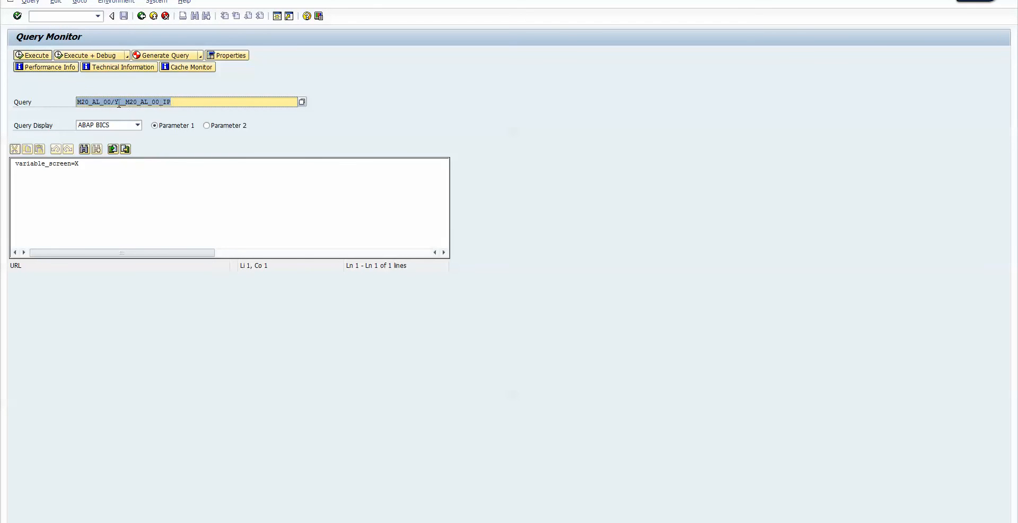
Shorten the query name to Y__M20_AL_00_IP by removing the InfoProvider prefix
{"action": "left_click", "coordinate": [115, 102]}
{"action": "key", "text": "BackSpace"}
{"action": "key", "text": "BackSpace"}
{"action": "key", "text": "BackSpace"}
{"action": "key", "text": "BackSpace"}
{"action": "key", "text": "BackSpace"}
{"action": "key", "text": "BackSpace"}
{"action": "key", "text": "BackSpace"}
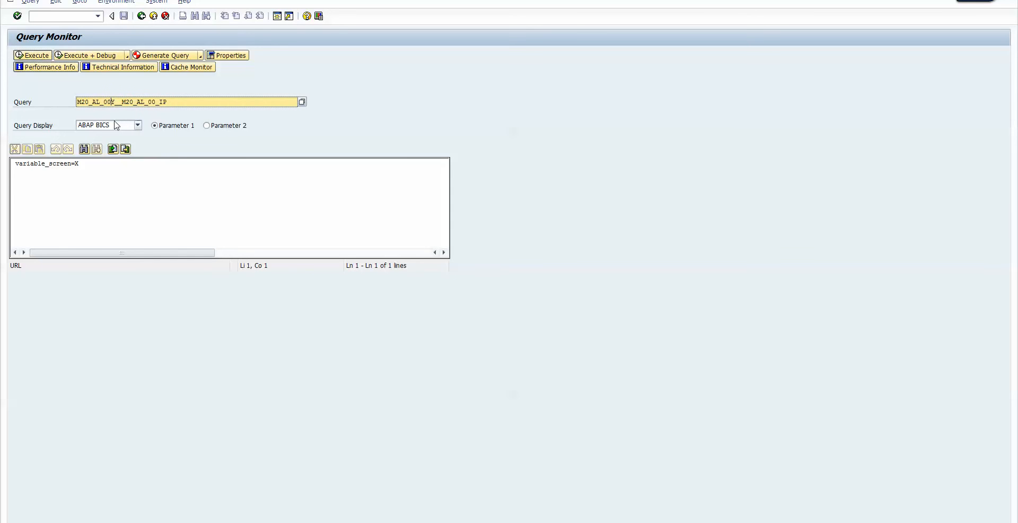
{"action": "key", "text": "BackSpace"}
{"action": "key", "text": "BackSpace"}
{"action": "key", "text": "BackSpace"}
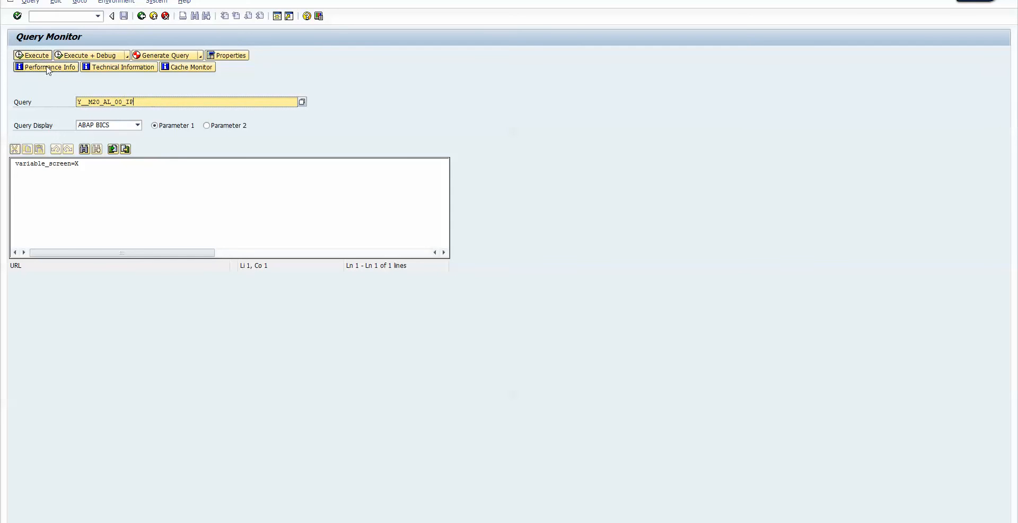
Execute the query with ABAP BICS display and the Fiscal Year variable set to 2017
{"action": "left_click", "coordinate": [33, 55]}
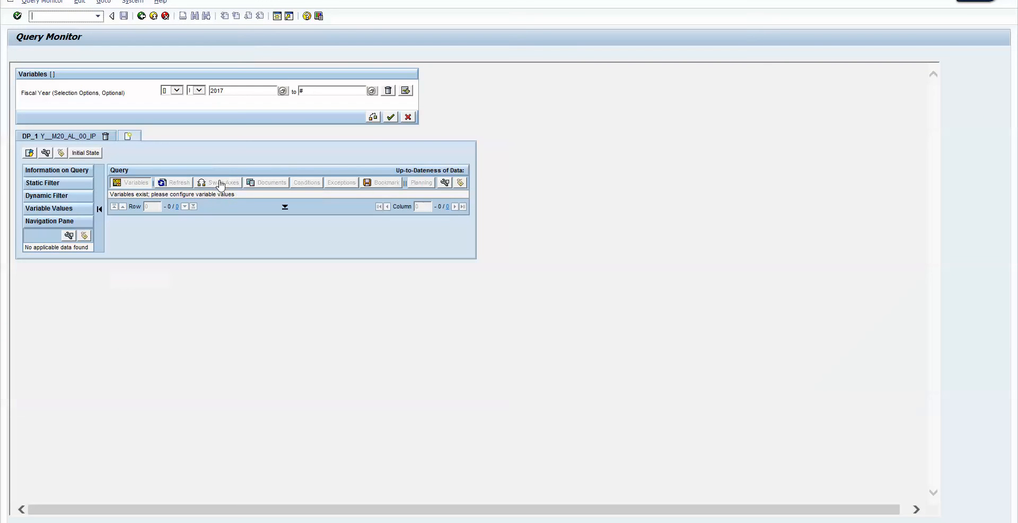
{"action": "left_click", "coordinate": [231, 90]}
{"action": "left_click", "coordinate": [391, 116]}
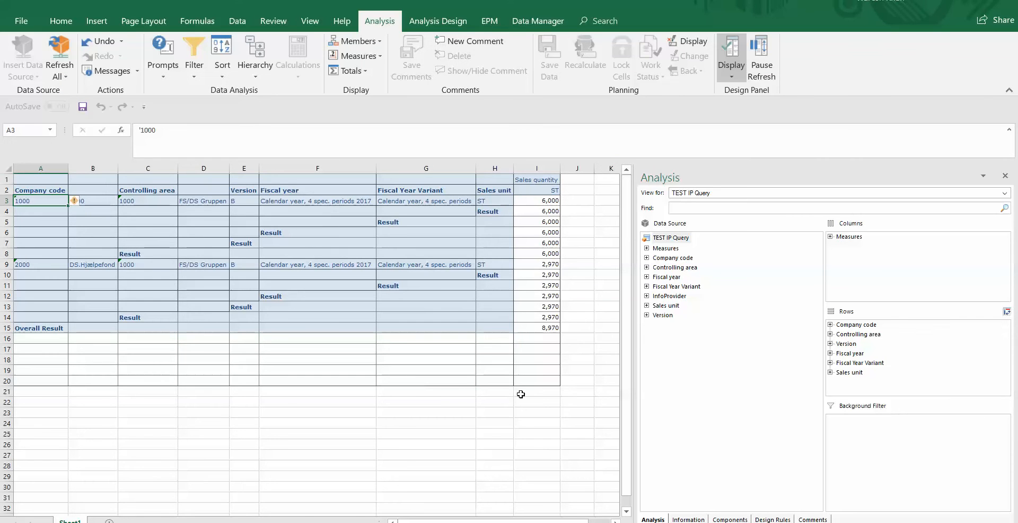
Compare the query result with the Excel workbook, and close Book1 without saving its changes
{"action": "key", "text": "alt+Tab"}
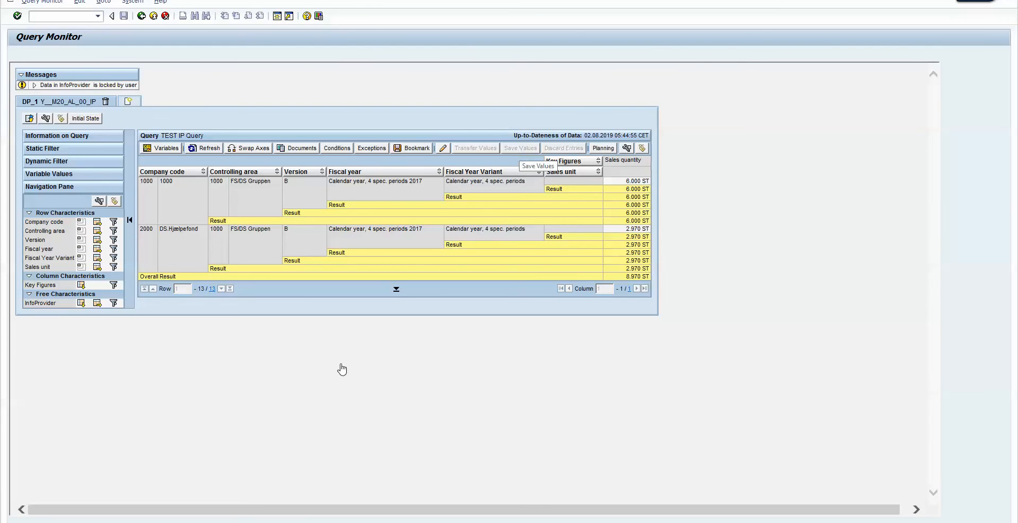
{"action": "key", "text": "alt+Tab"}
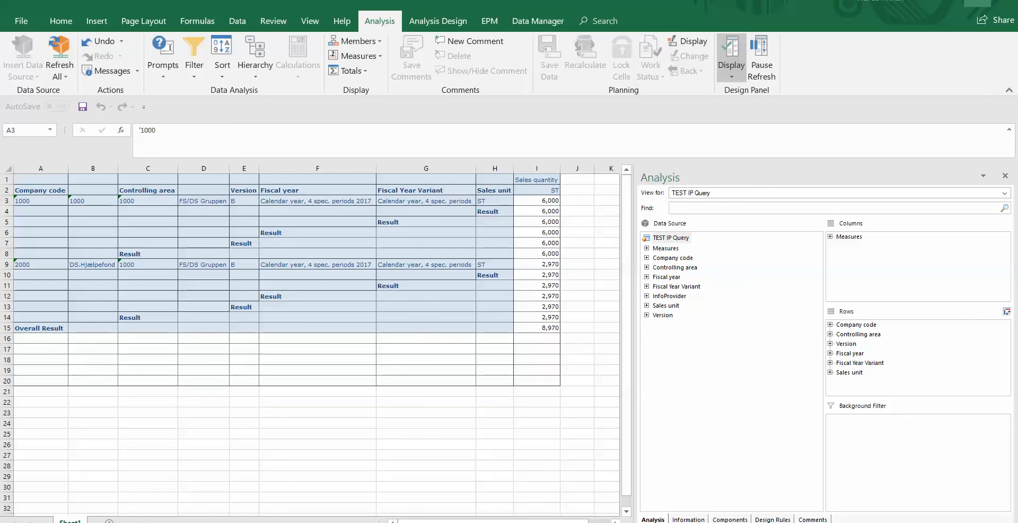
{"action": "left_click", "coordinate": [1005, 2]}
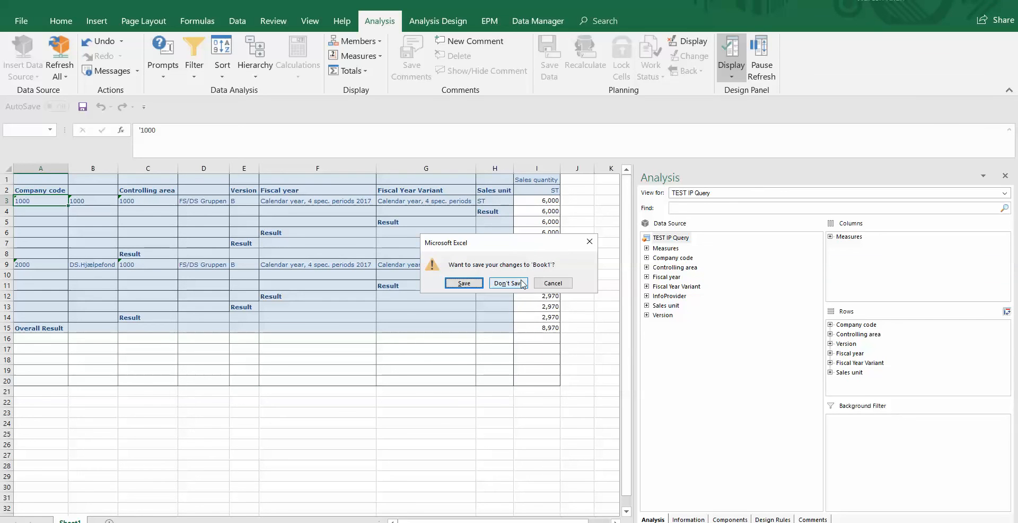
{"action": "left_click", "coordinate": [522, 283]}
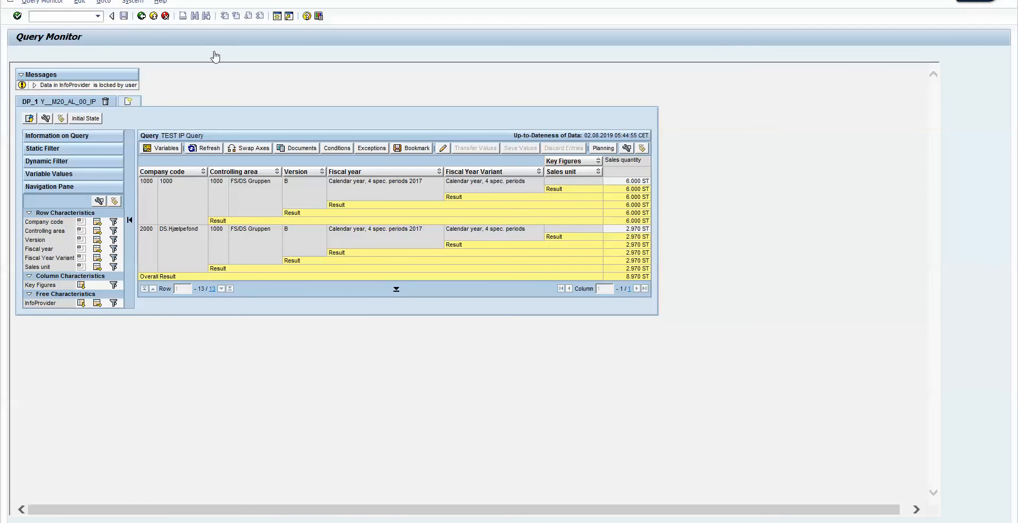
Leave the query result in the Query Monitor and execute the query again for fiscal year 2017
{"action": "left_click", "coordinate": [142, 16]}
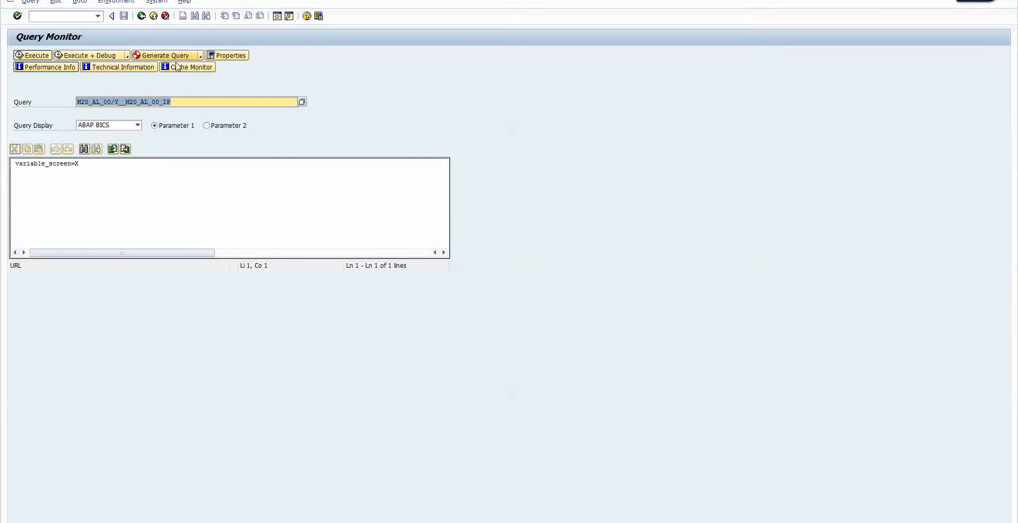
{"action": "left_click", "coordinate": [33, 55]}
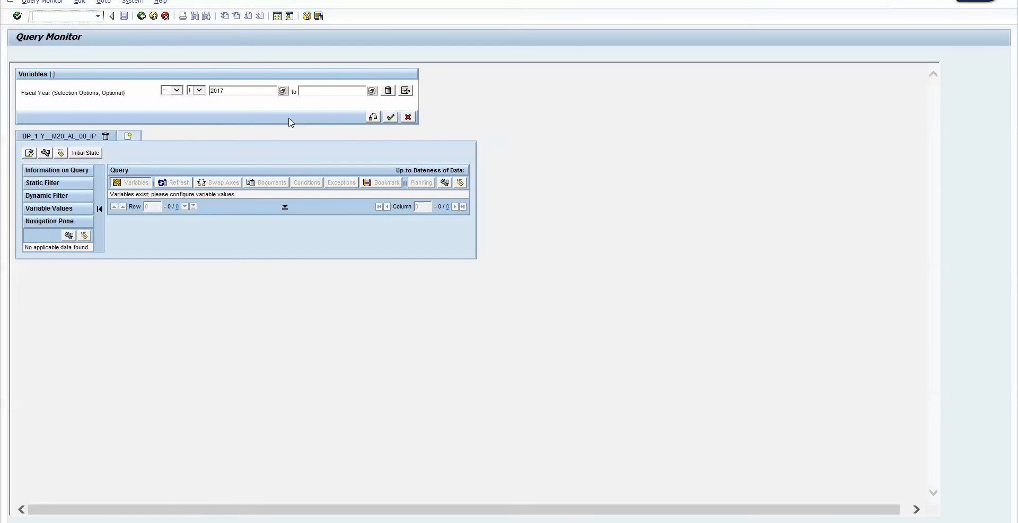
{"action": "left_click", "coordinate": [391, 118]}
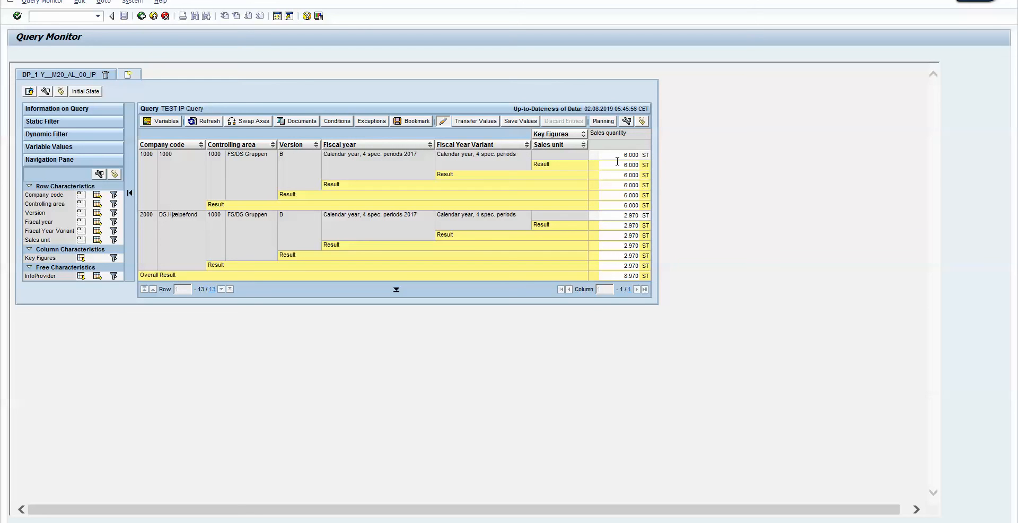
Set the Sales quantity of company code 2000 to 7000, save the values and read the message details
{"action": "left_click", "coordinate": [639, 215]}
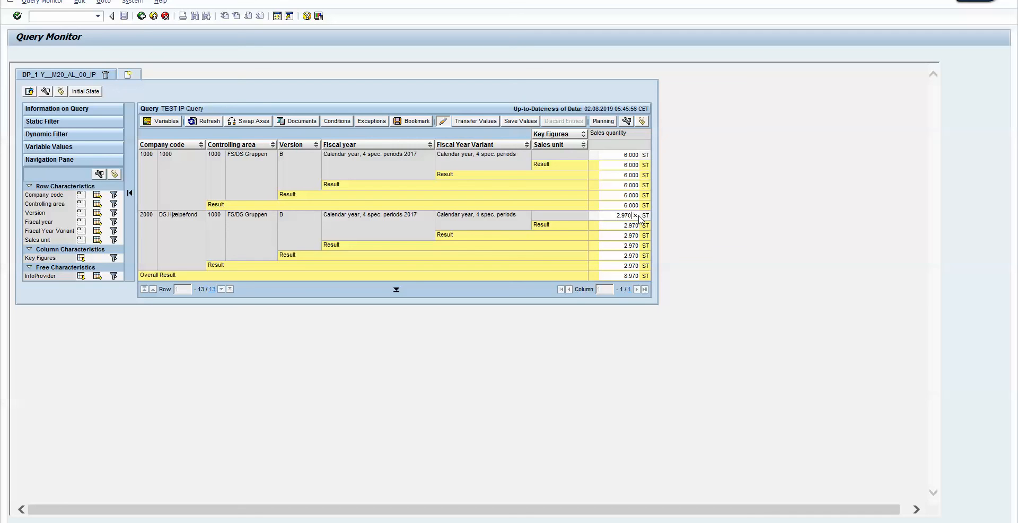
{"action": "left_click", "coordinate": [636, 215]}
{"action": "key", "text": "Return"}
{"action": "left_click", "coordinate": [522, 120]}
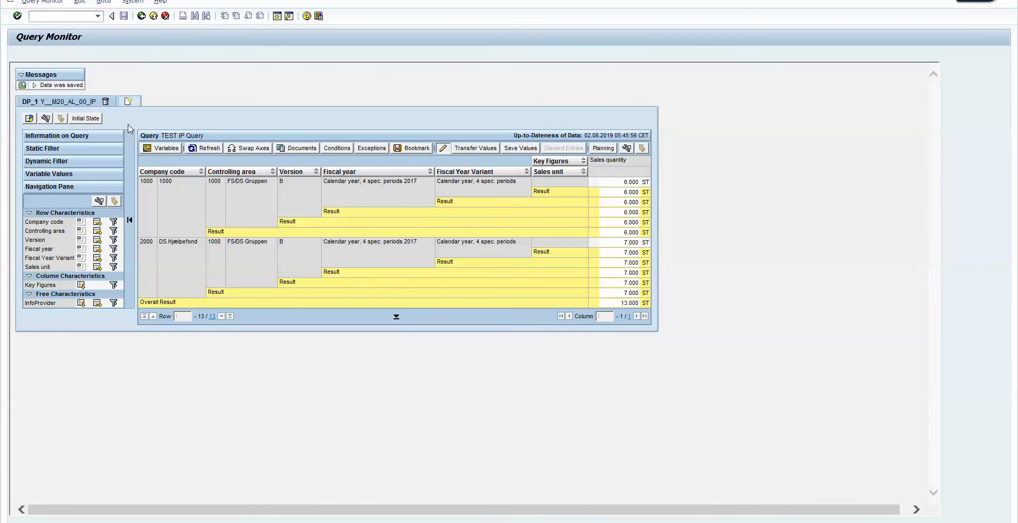
{"action": "left_click", "coordinate": [34, 86]}
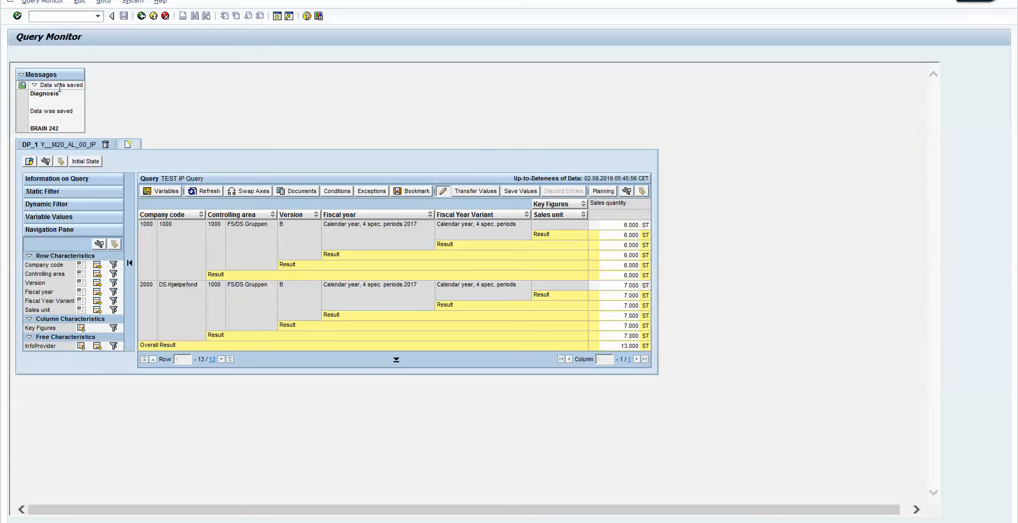
{"action": "left_click", "coordinate": [35, 86]}
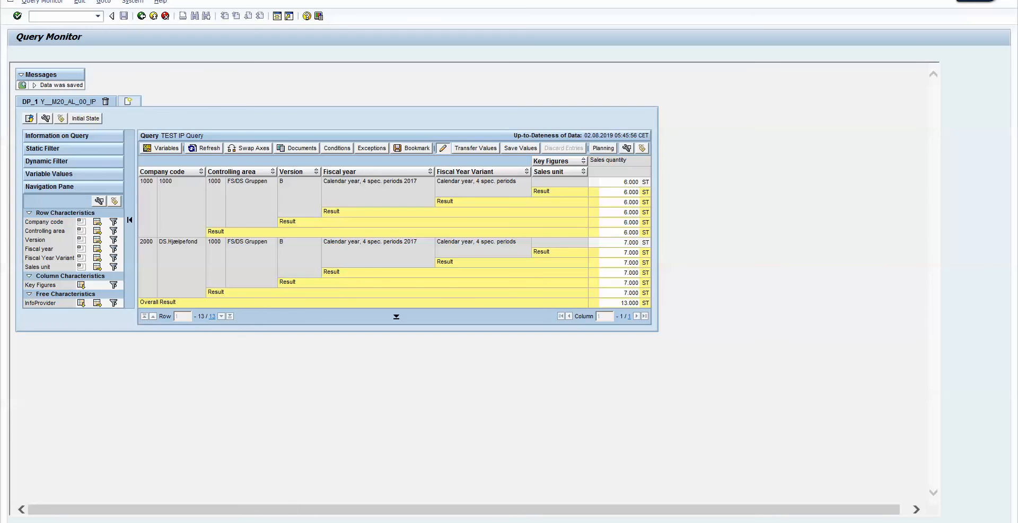
Switch to the BW370S20 list output, re-execute it and check the stored sales quantity of company code 2000
{"action": "mouse_move", "coordinate": [236, 522]}
{"action": "left_click", "coordinate": [252, 508]}
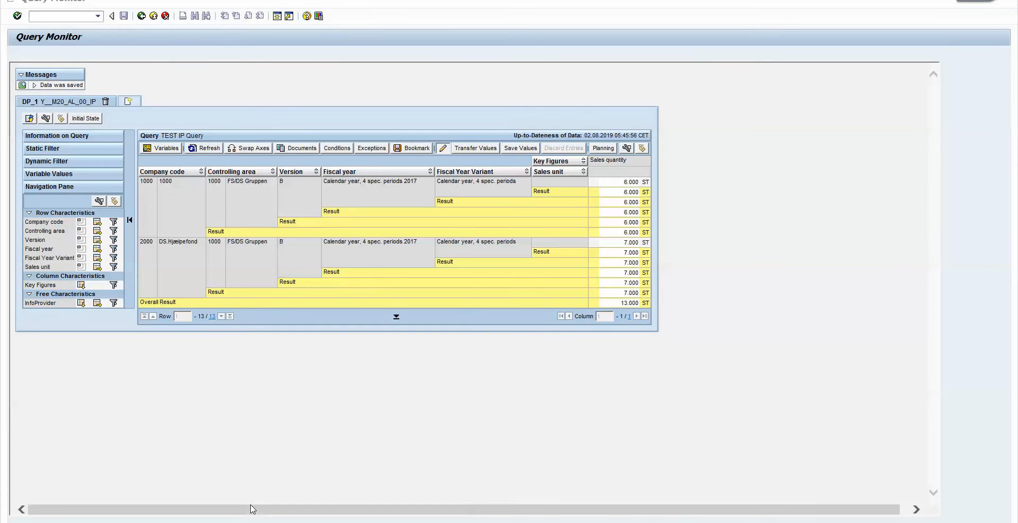
{"action": "left_click", "coordinate": [375, 486]}
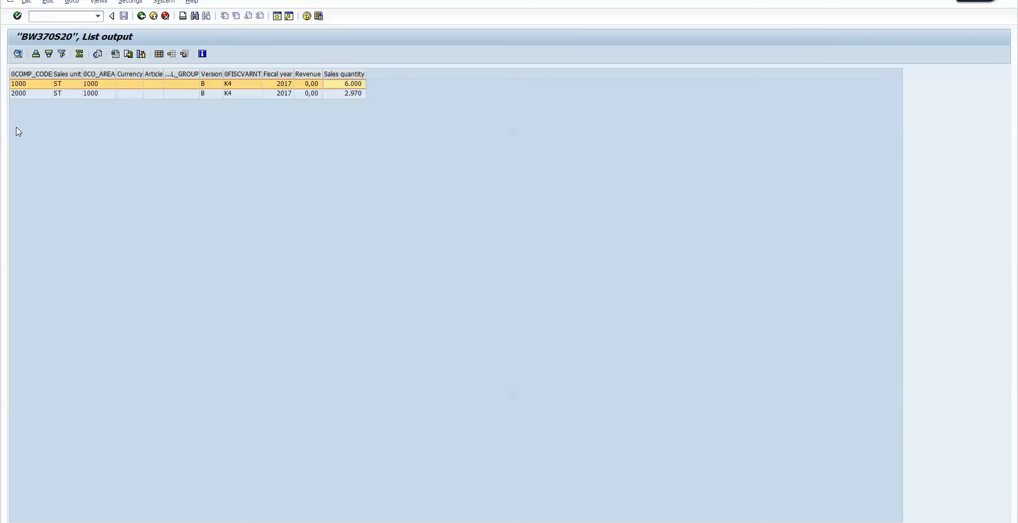
{"action": "left_click", "coordinate": [30, 94]}
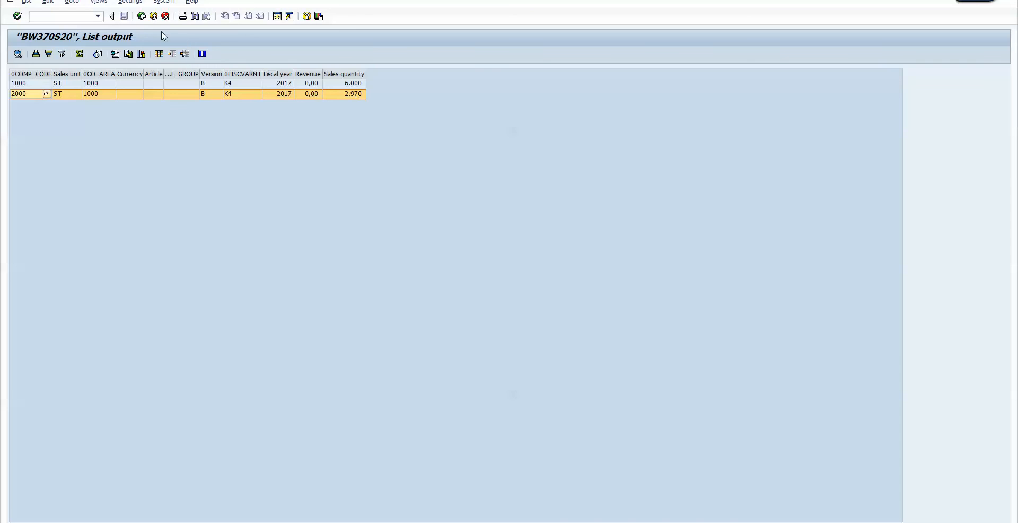
{"action": "left_click", "coordinate": [141, 17]}
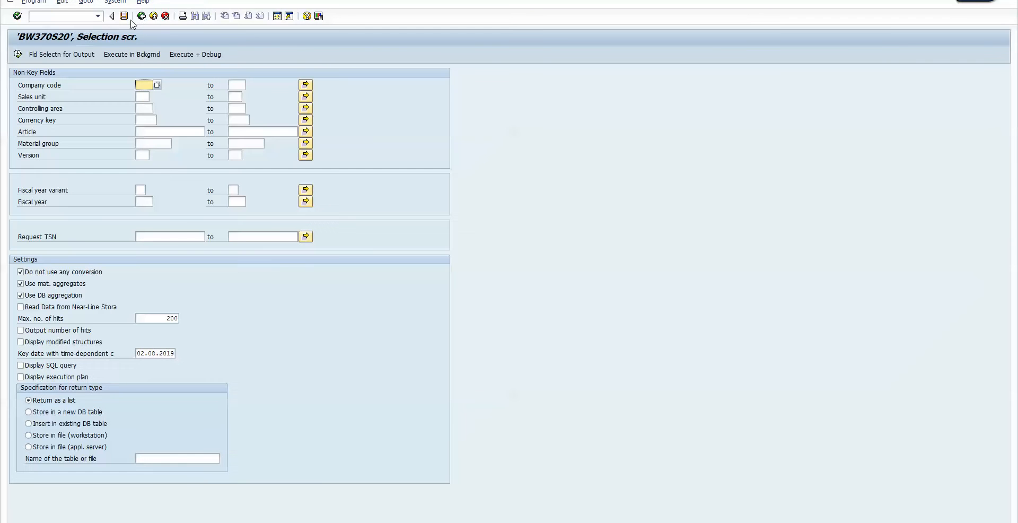
{"action": "key", "text": "F8"}
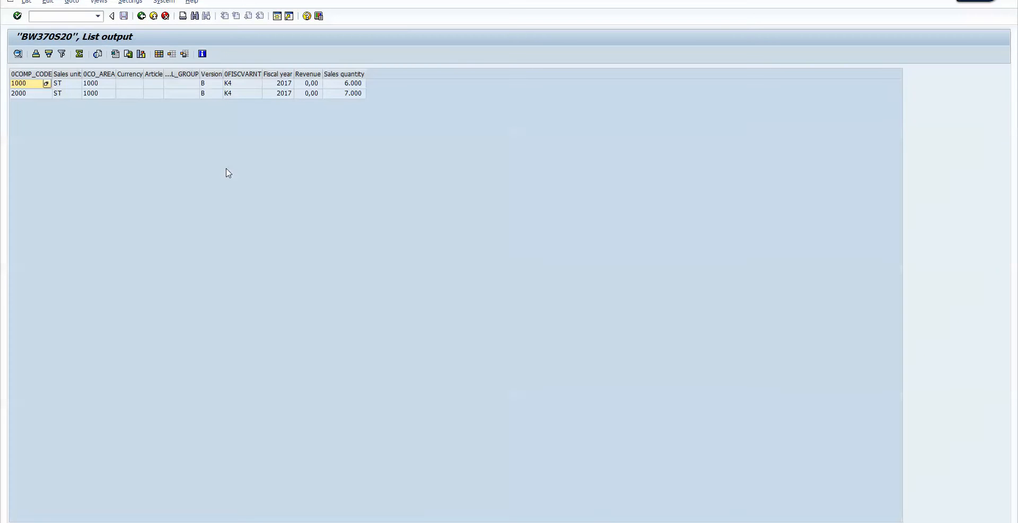
{"action": "left_click", "coordinate": [350, 94]}
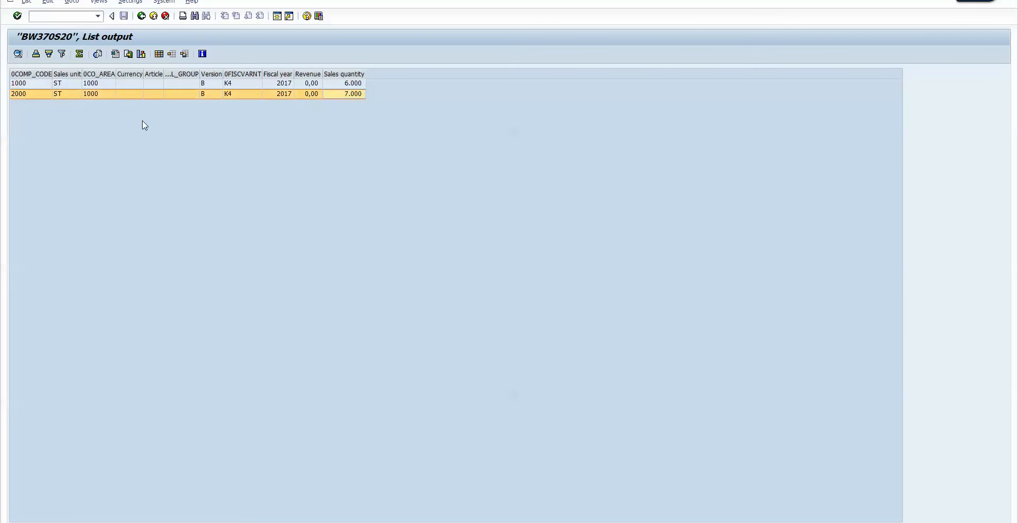